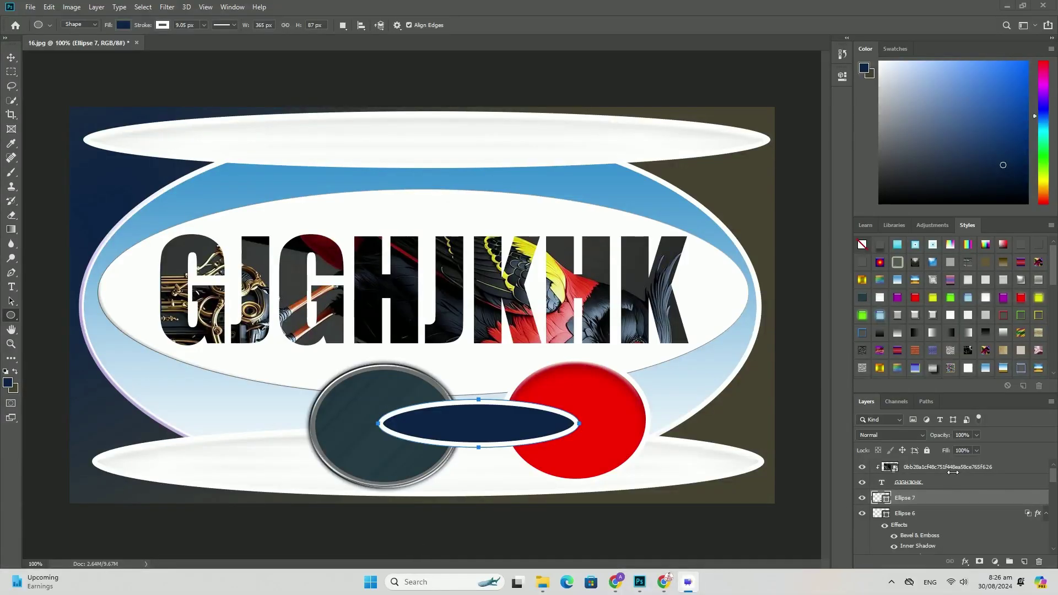
Delete the old image, text and ellipse layers one by one, keeping only Background
click(953, 469)
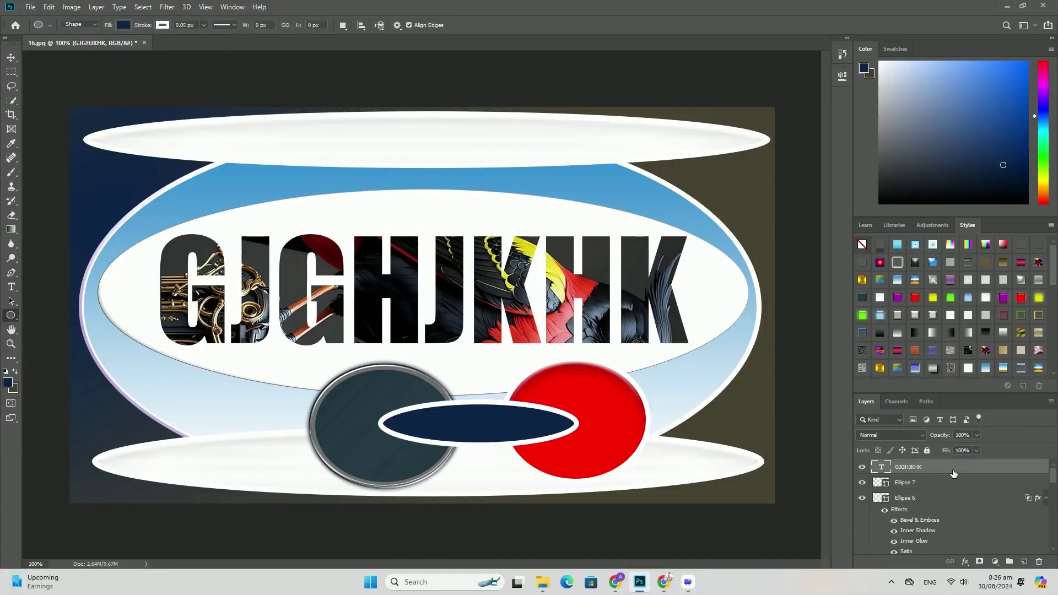
key(Delete)
key(Delete)
key(Delete)
key(Delete)
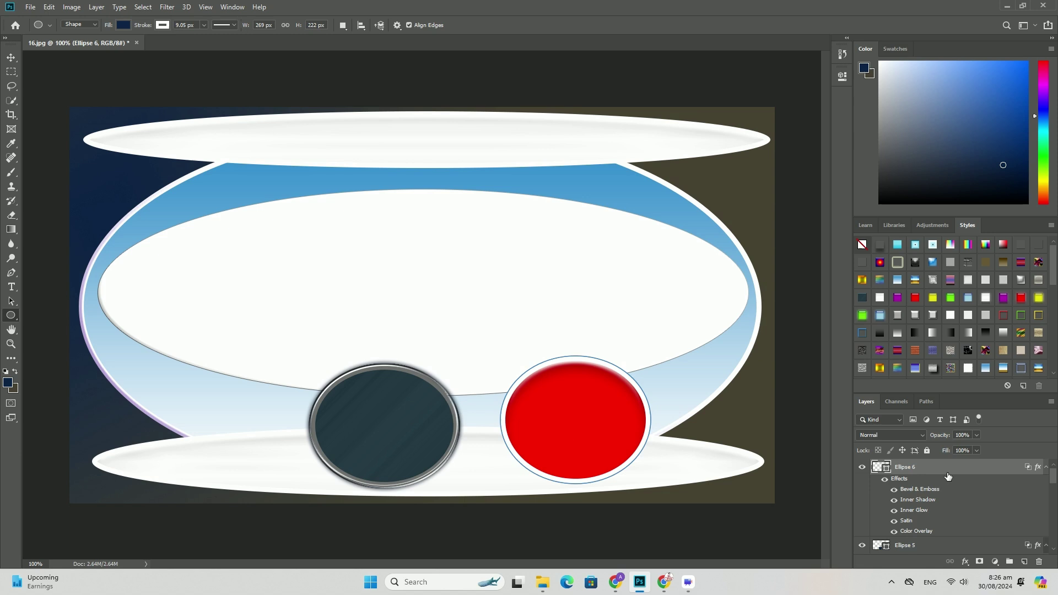
key(Delete)
key(Delete)
key(Delete)
key(Delete)
key(Delete)
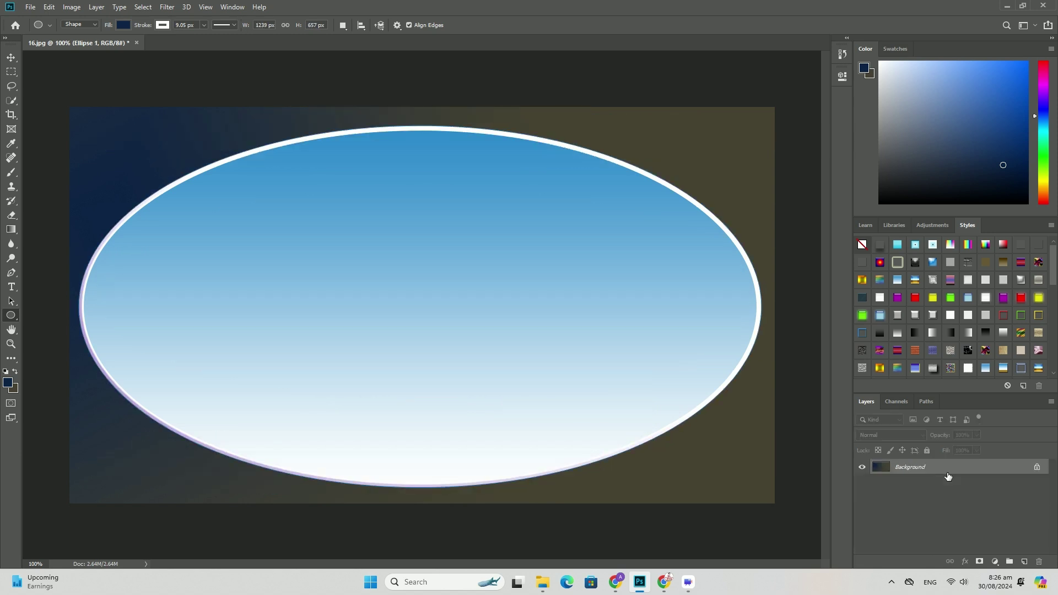
key(Delete)
Set the foreground colour to dark green #344620
click(6, 382)
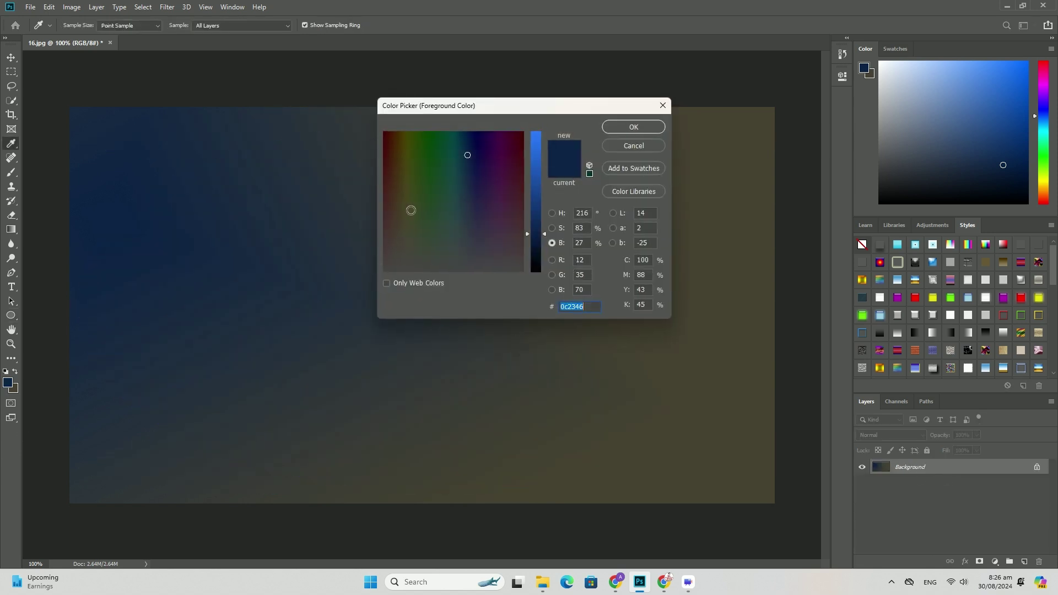
click(417, 195)
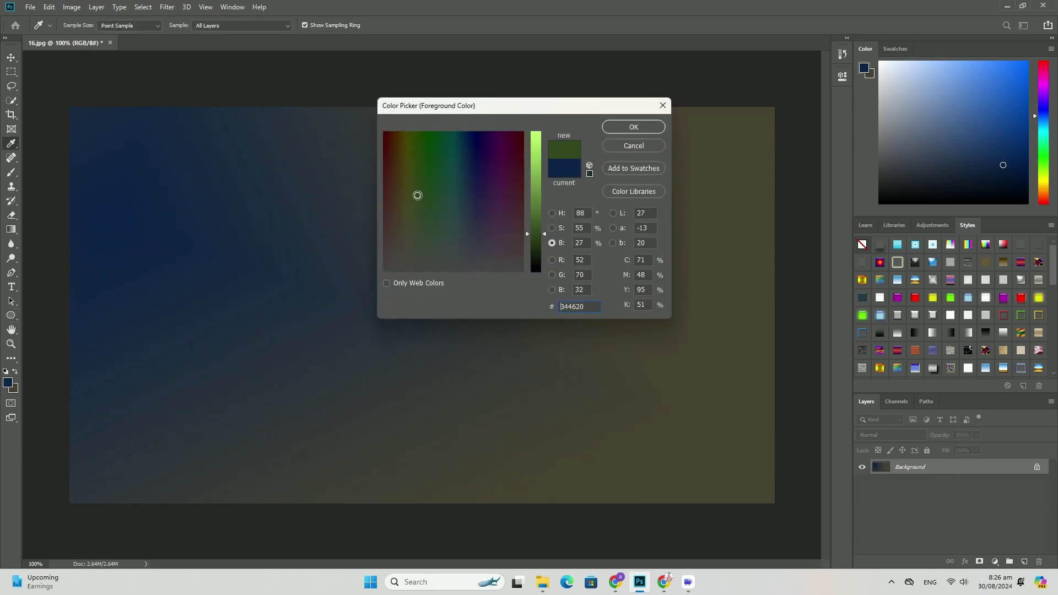
click(633, 126)
Fill the background with a radial green gradient glowing from the canvas centre
click(11, 230)
drag(196, 171, 655, 346)
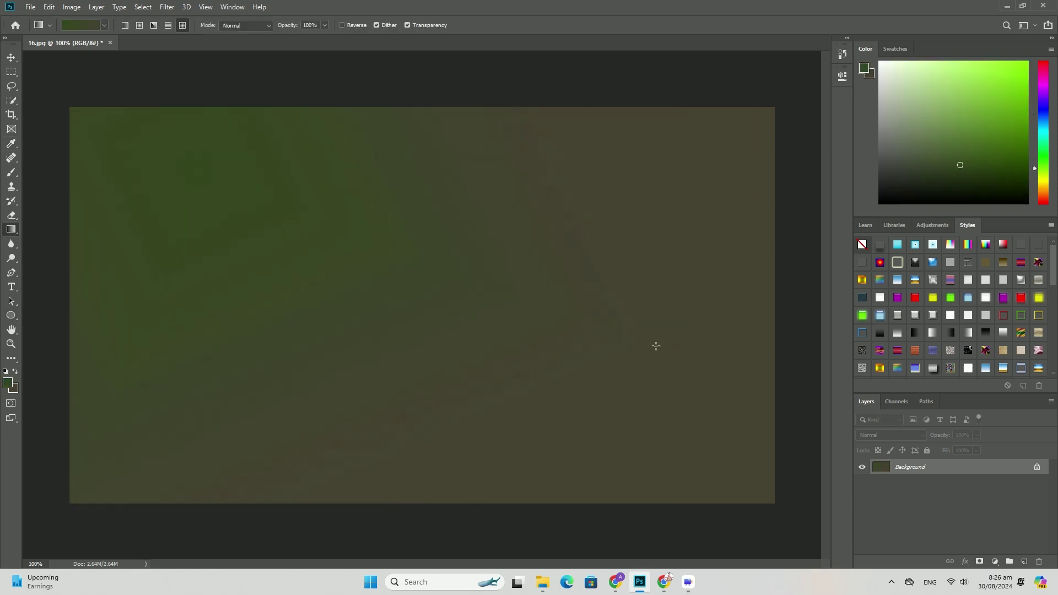
drag(477, 333, 239, 265)
drag(87, 158, 570, 415)
Draw a circle at the canvas centre and embed the portrait photo
click(11, 314)
drag(274, 179, 534, 417)
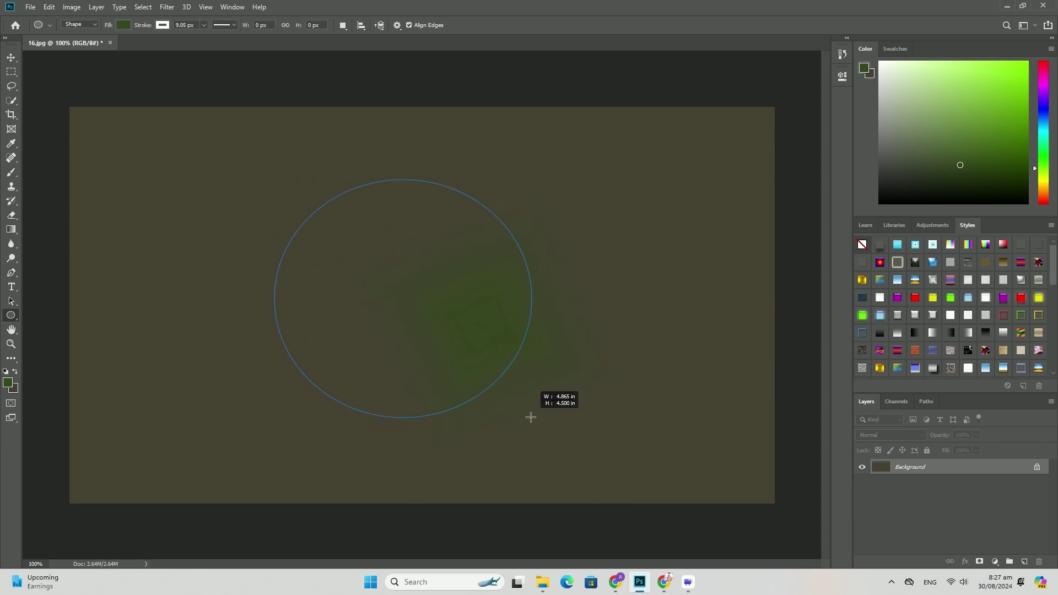
click(30, 7)
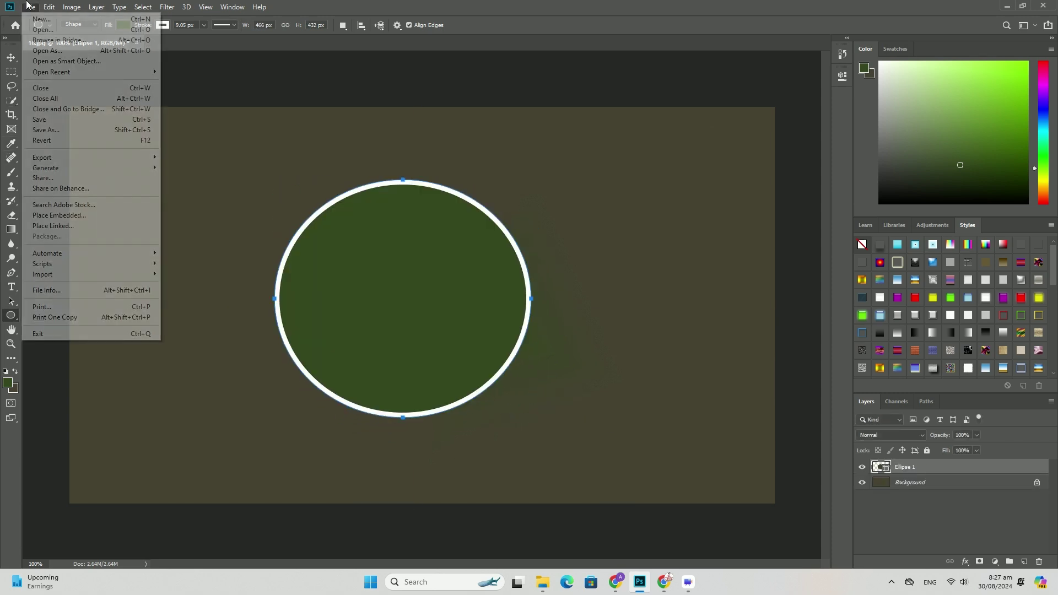
click(60, 216)
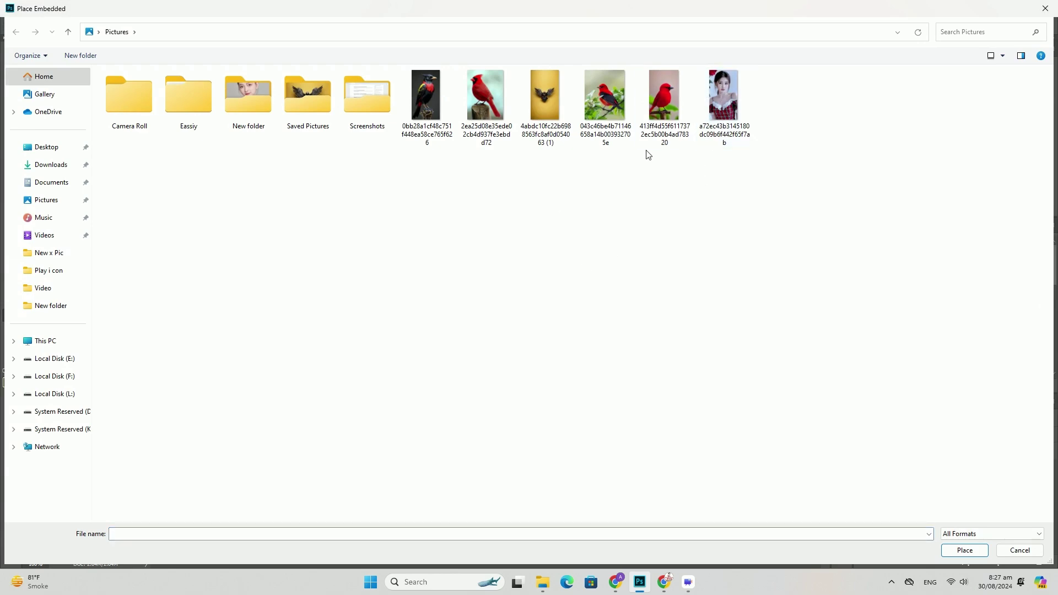
double_click(725, 88)
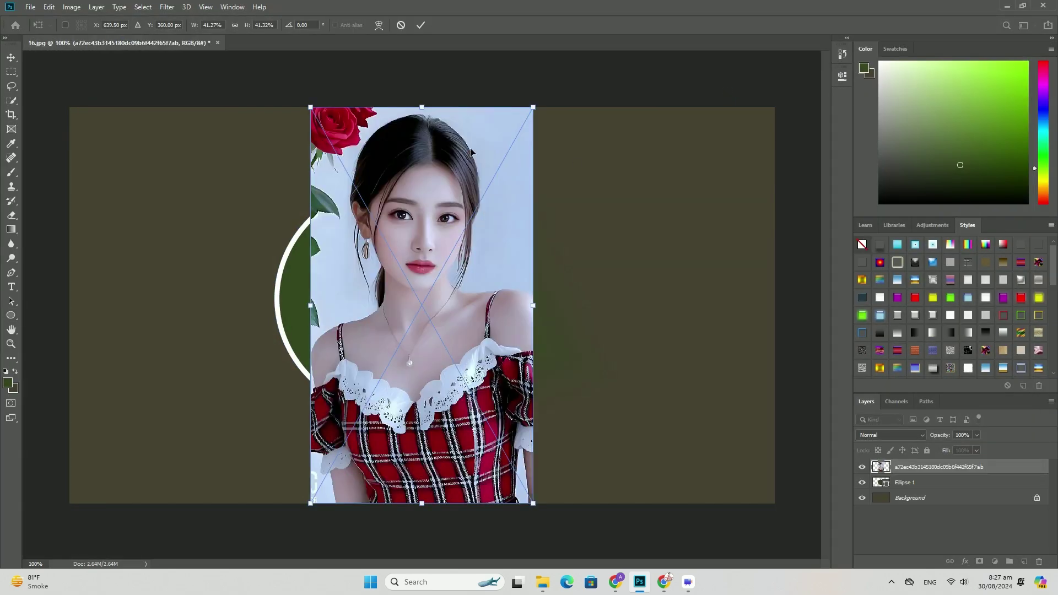
Enlarge the portrait over the circle and clip it into the circle shape
drag(471, 151, 498, 286)
drag(514, 389, 533, 356)
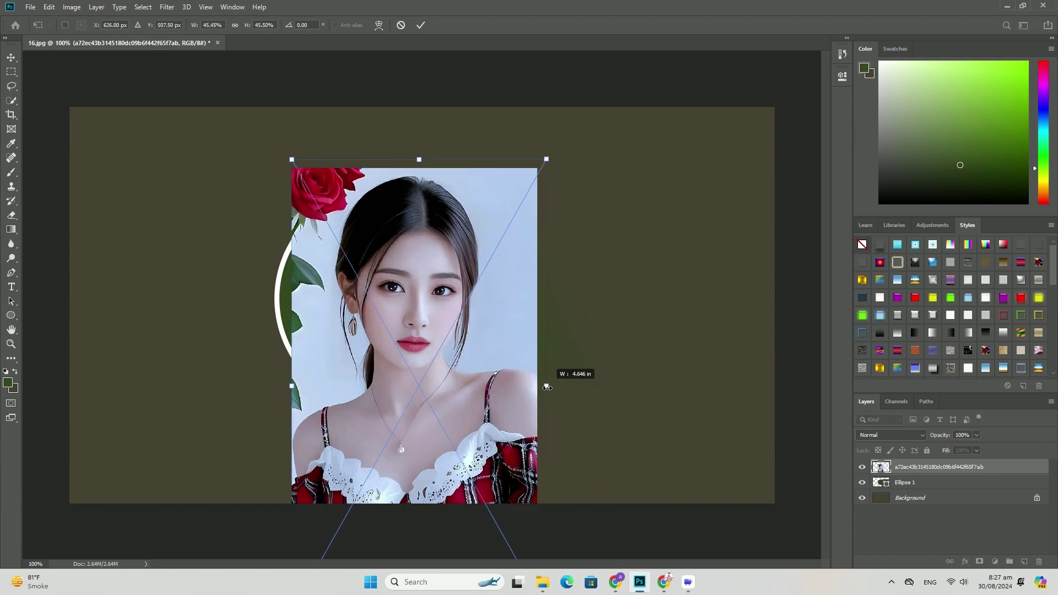
key(Return)
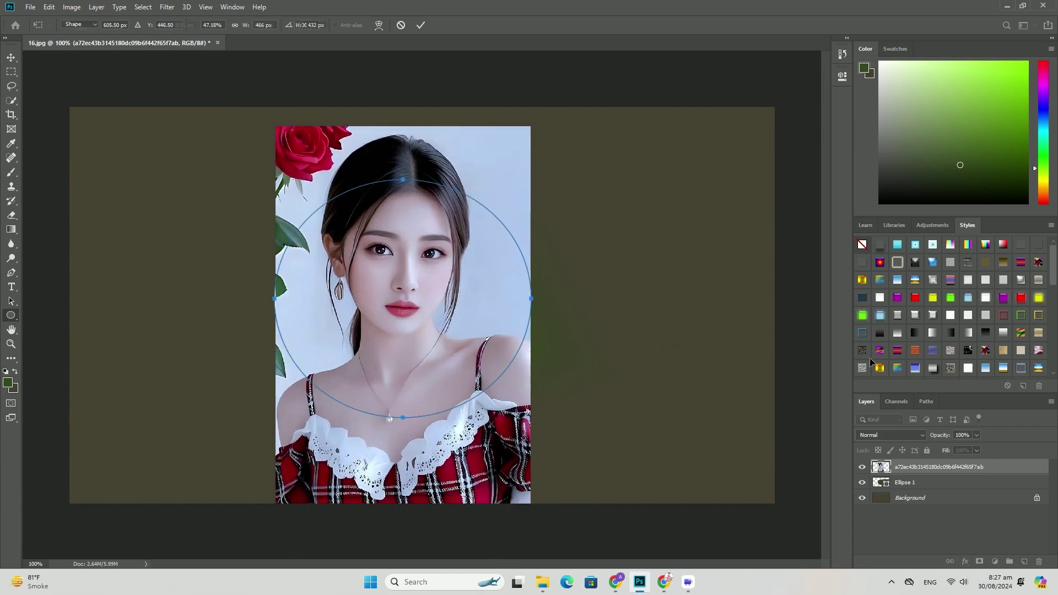
right_click(923, 467)
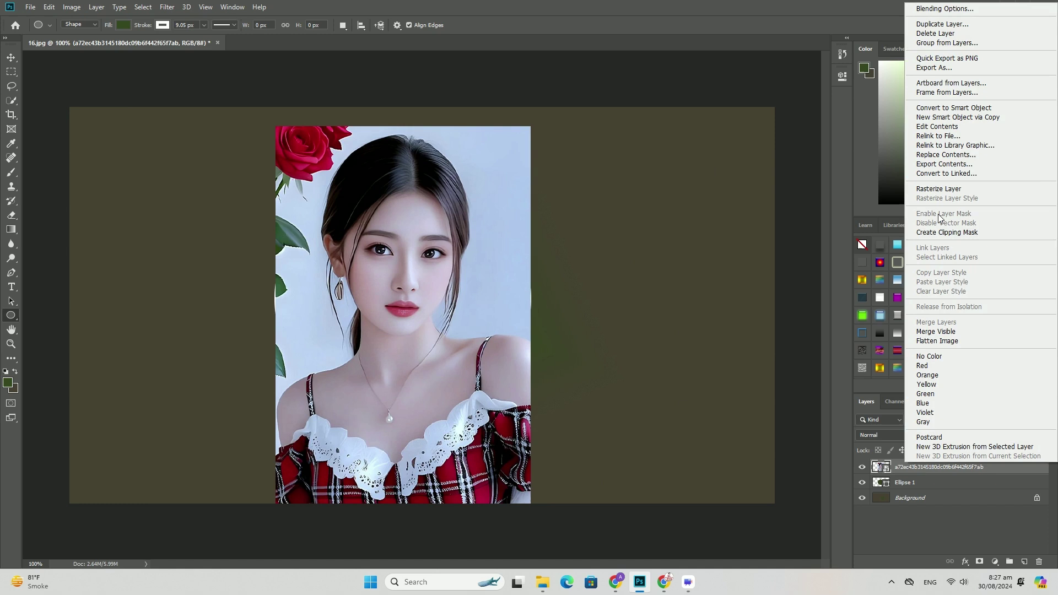
click(946, 232)
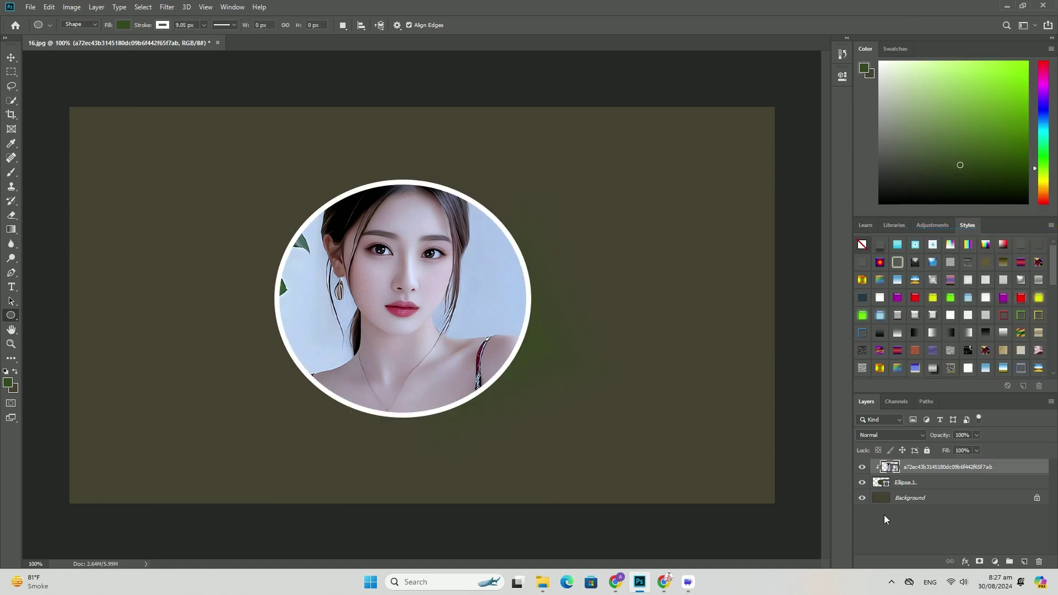
Draw a large ellipse above the Background layer and give it a white satin beveled style
click(913, 499)
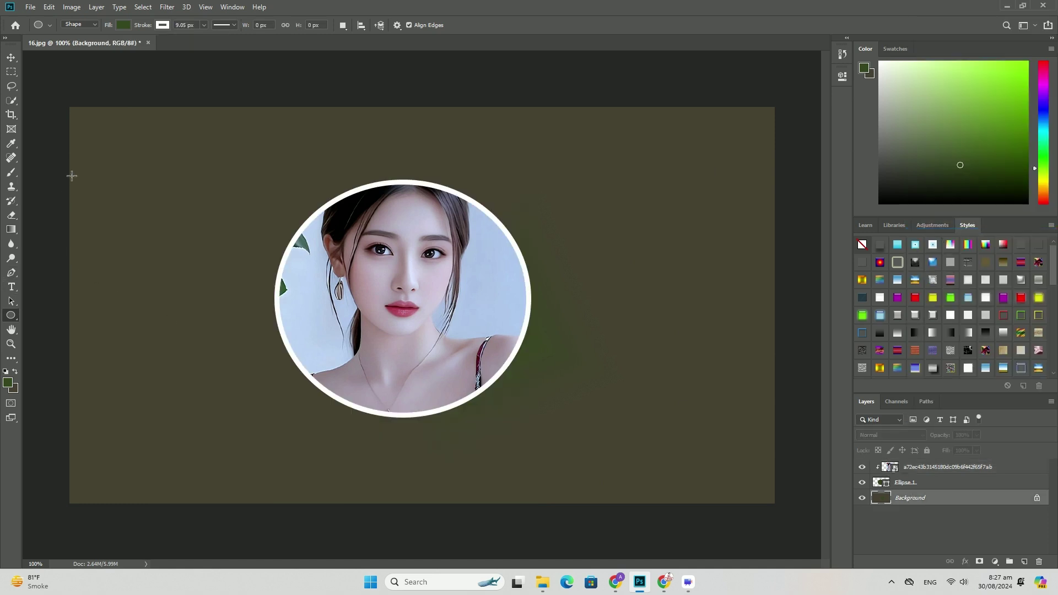
drag(83, 107, 751, 483)
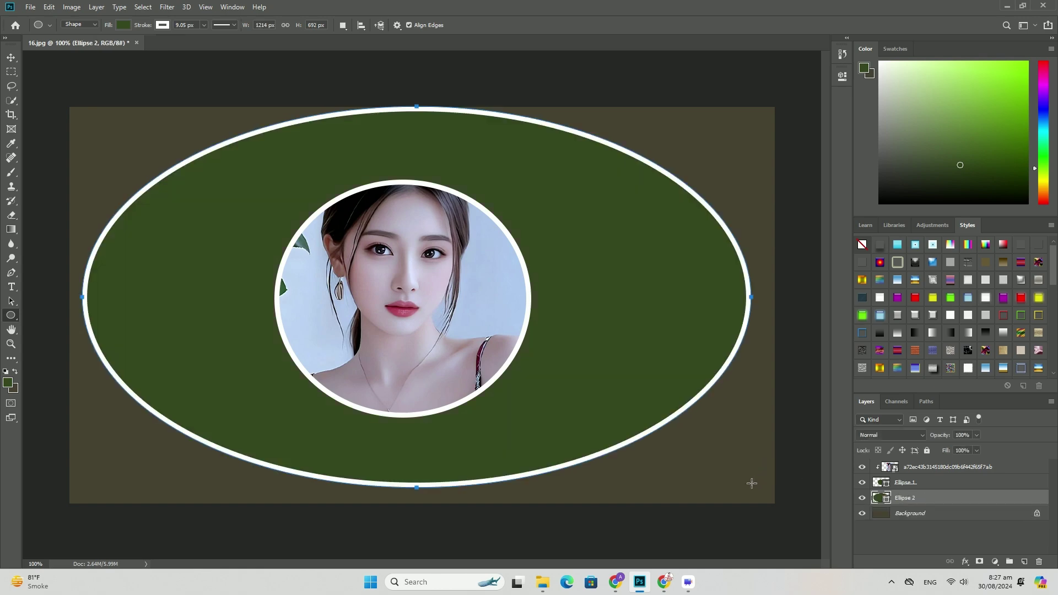
click(896, 351)
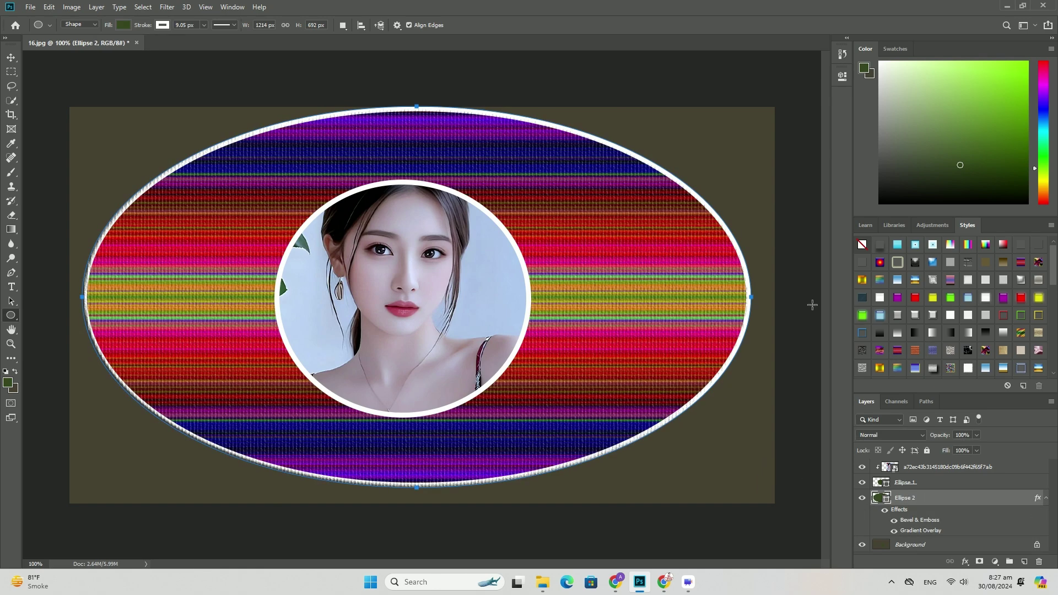
click(879, 298)
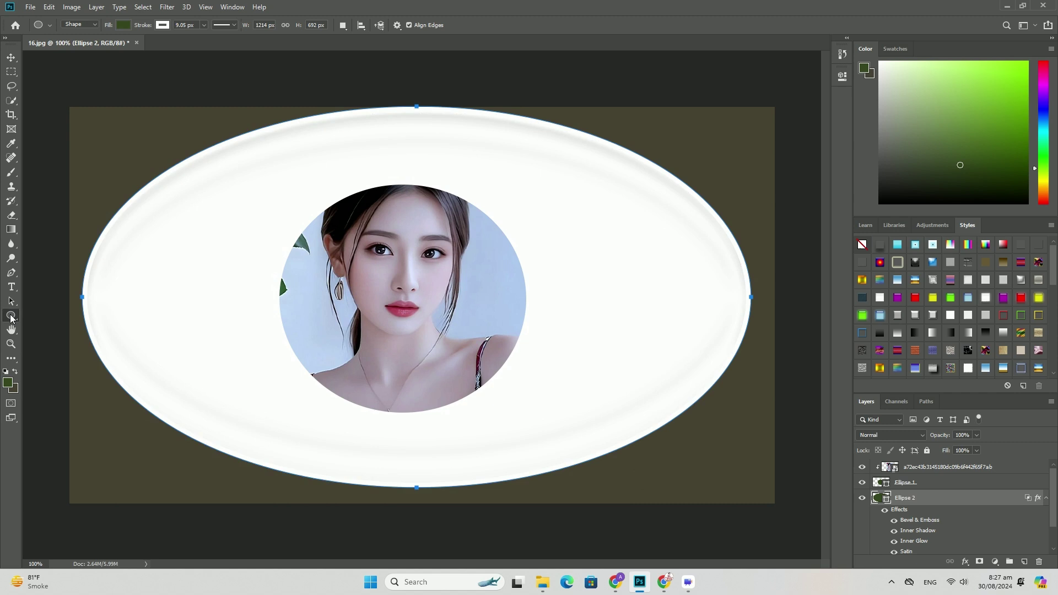
right_click(12, 316)
Draw two hexagon custom shapes, one on each side of the portrait
click(49, 371)
right_click(169, 306)
click(204, 330)
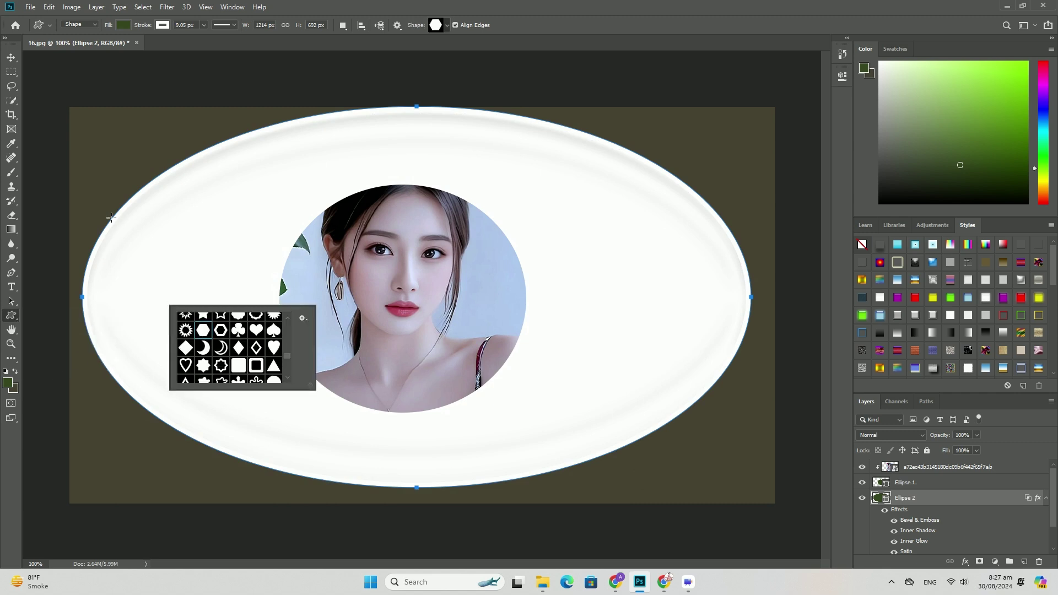
drag(111, 216, 271, 358)
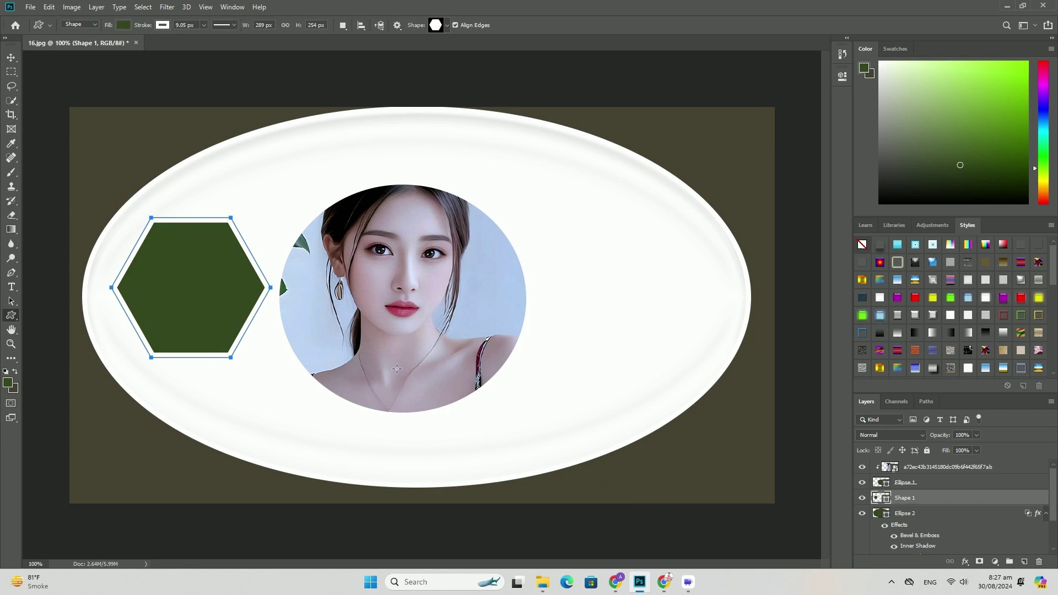
drag(535, 250, 715, 389)
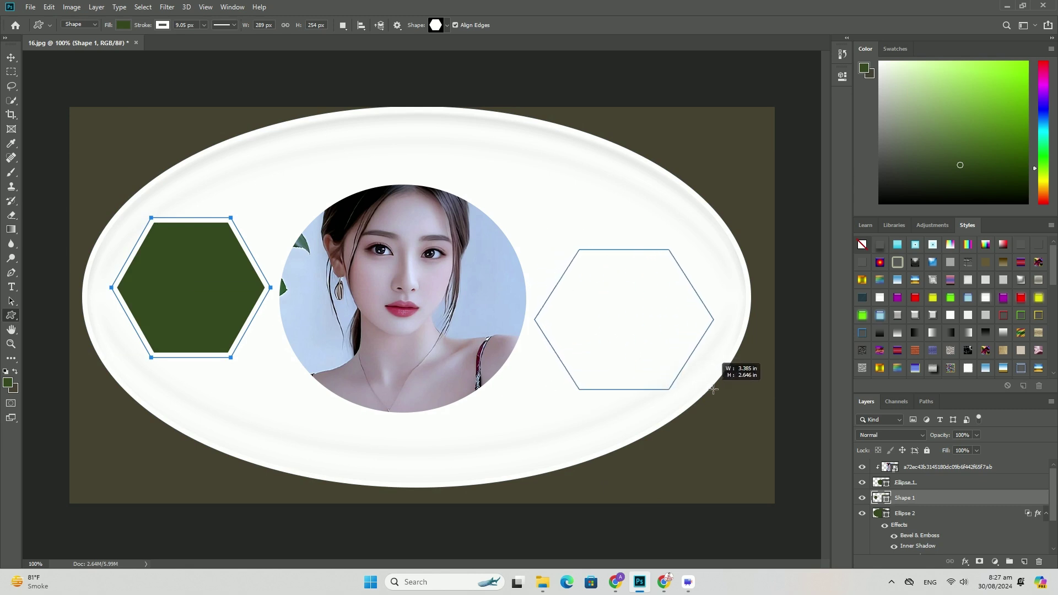
Add a red-beveled starburst at the top right and a second starburst at the top left
right_click(523, 215)
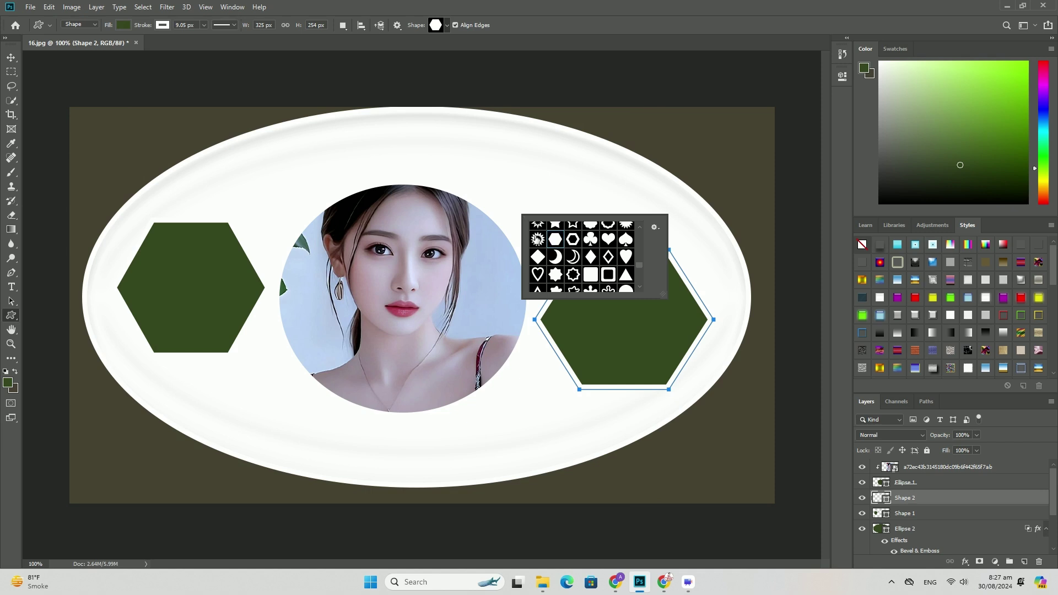
click(537, 240)
drag(500, 113, 662, 248)
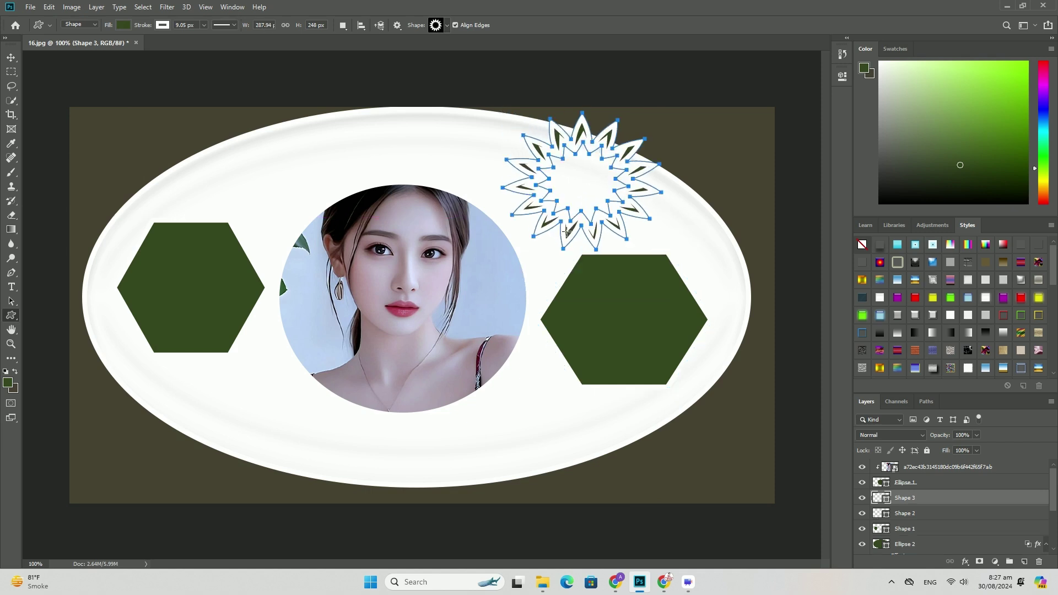
click(915, 297)
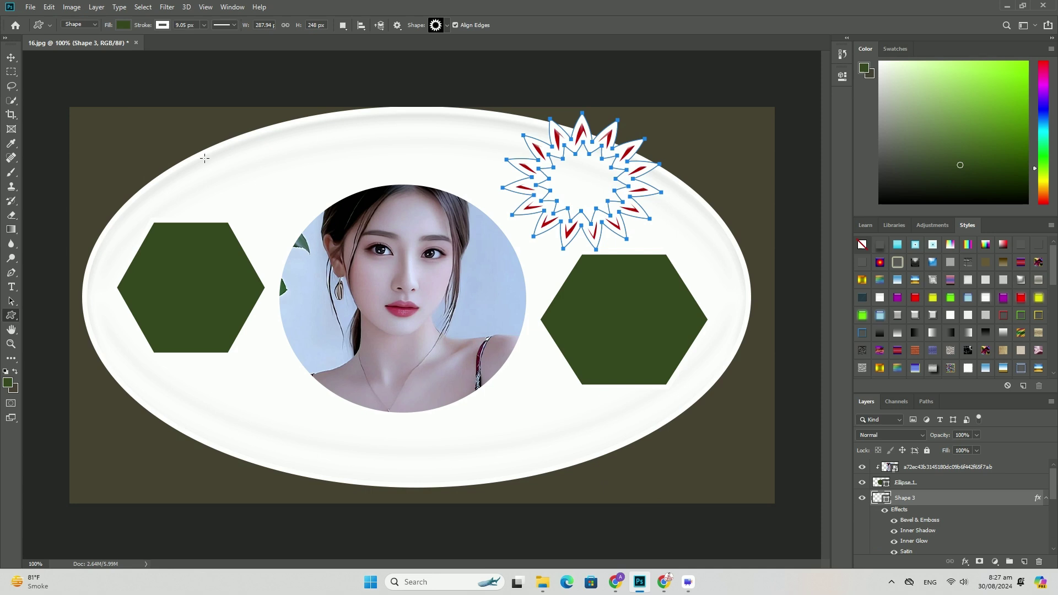
drag(149, 111, 267, 211)
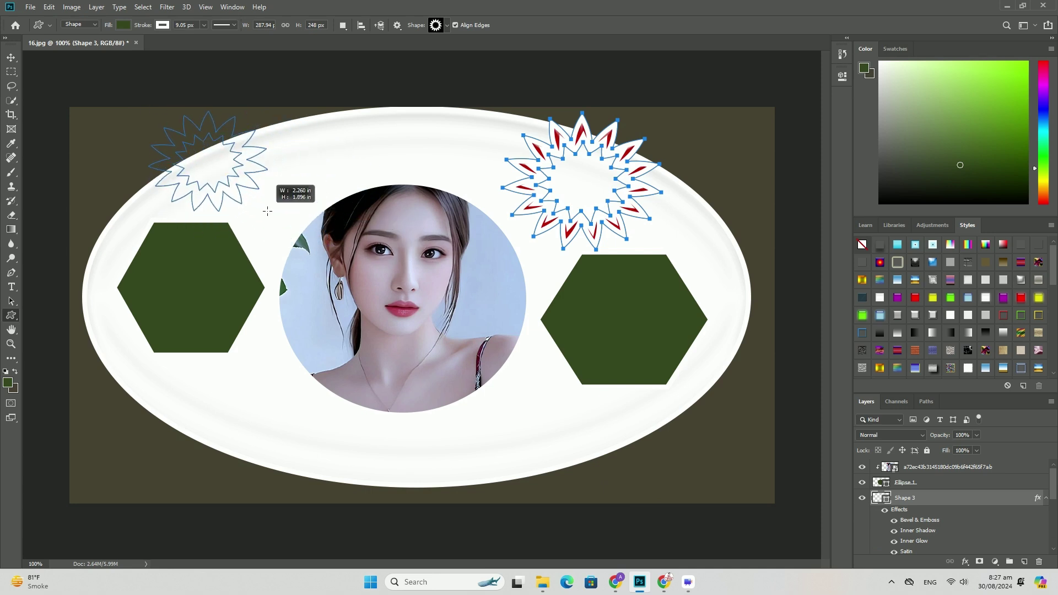